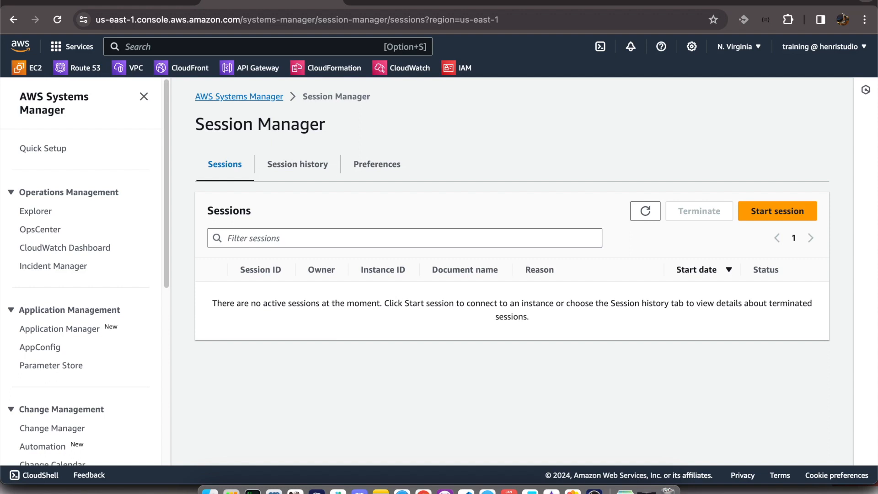
- Check the Session Manager pricing and open the connection options for the WAS IMD instance in EC2
{"action": "left_click", "coordinate": [453, 6]}
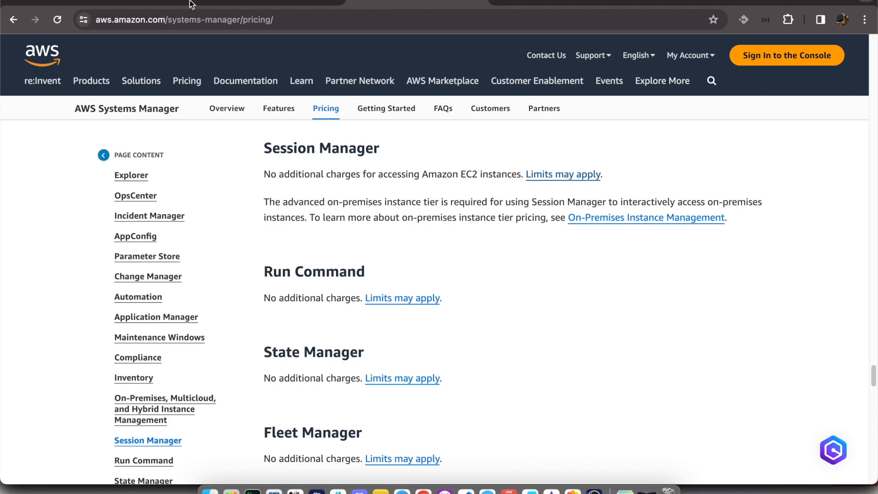
{"action": "key", "text": "ctrl+shift+Tab"}
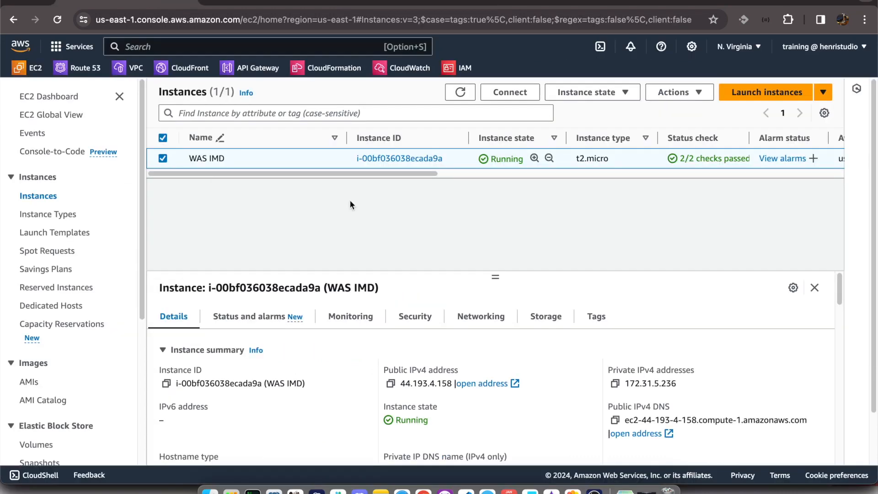
{"action": "left_click", "coordinate": [510, 93]}
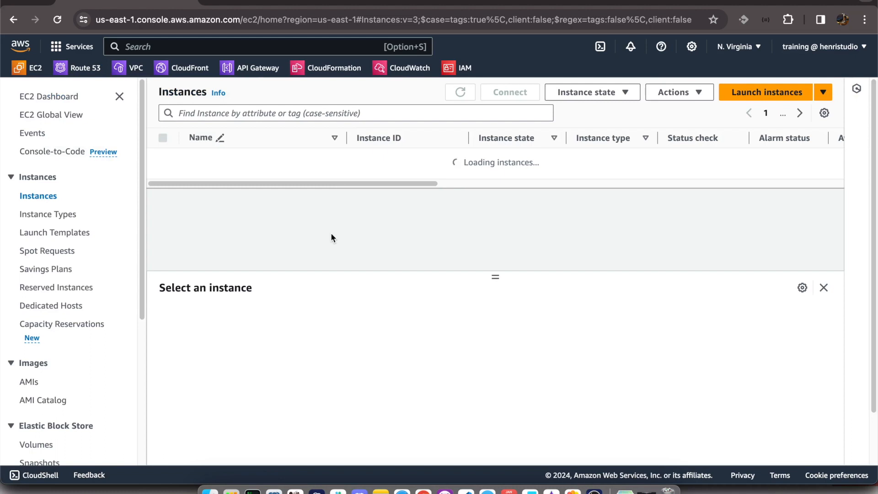
- Find the IAM service, open its dashboard in a separate tab, and start creating a role
{"action": "key", "text": "alt+s"}
{"action": "type", "text": "iam"}
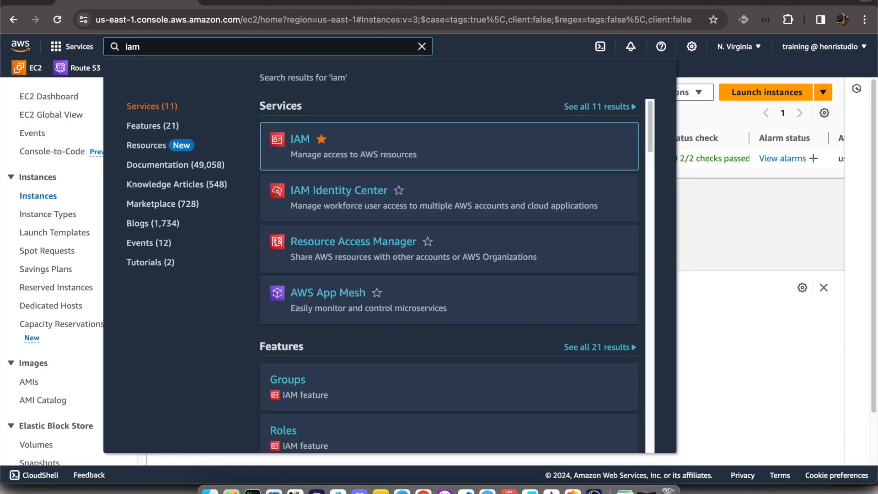
{"action": "left_click", "coordinate": [476, 55]}
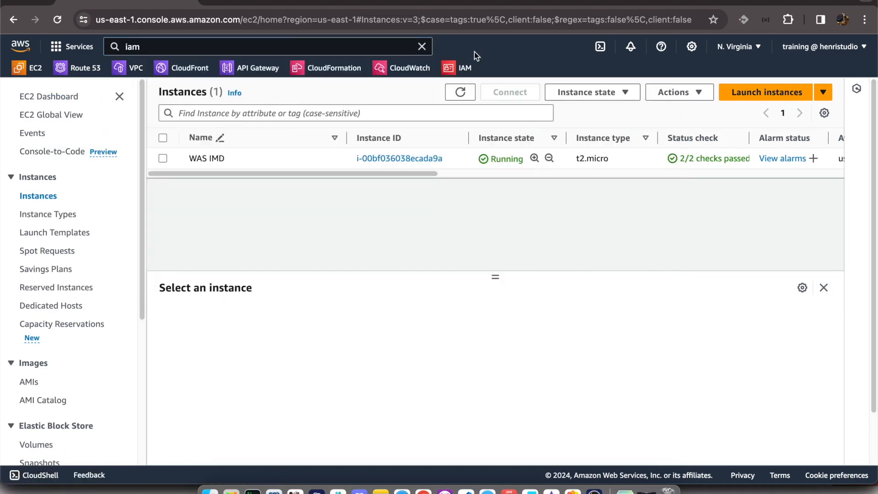
{"action": "left_click", "coordinate": [265, 2]}
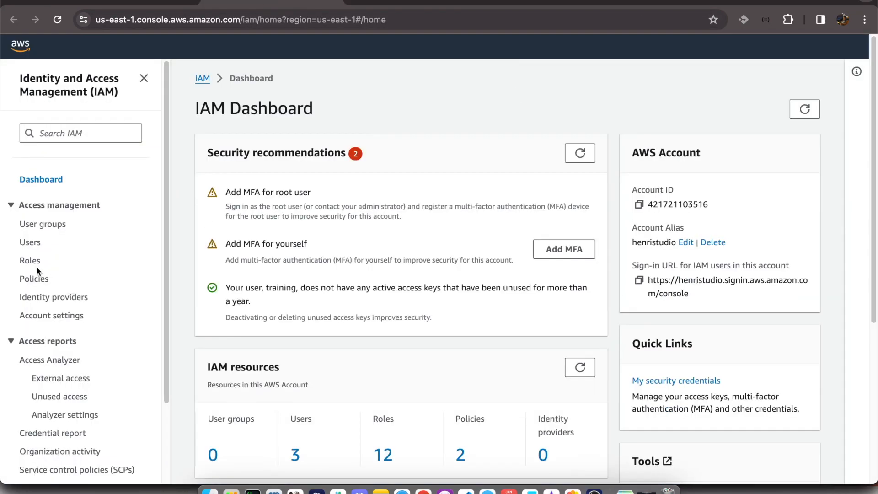
{"action": "left_click", "coordinate": [26, 260]}
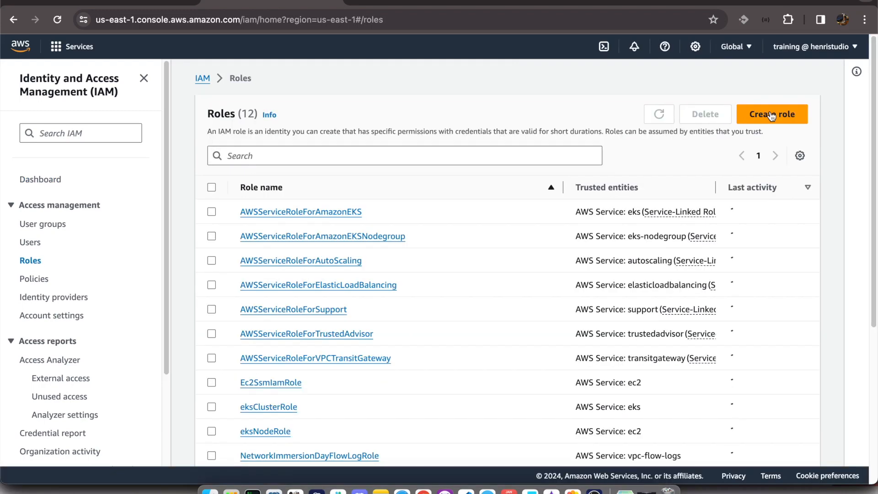
{"action": "left_click", "coordinate": [772, 115]}
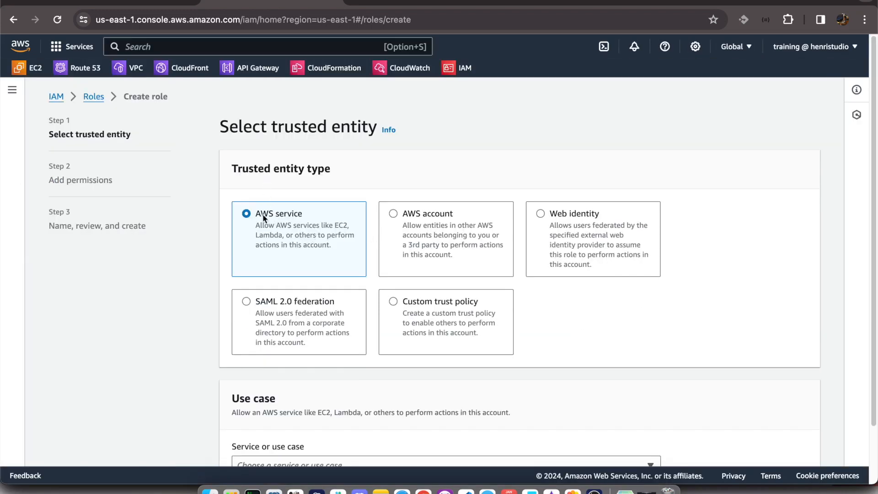
- Set the role's trusted entity to AWS service with the EC2 use case and continue to permissions
{"action": "scroll", "coordinate": [292, 221], "scroll_direction": "down", "scroll_amount": 3}
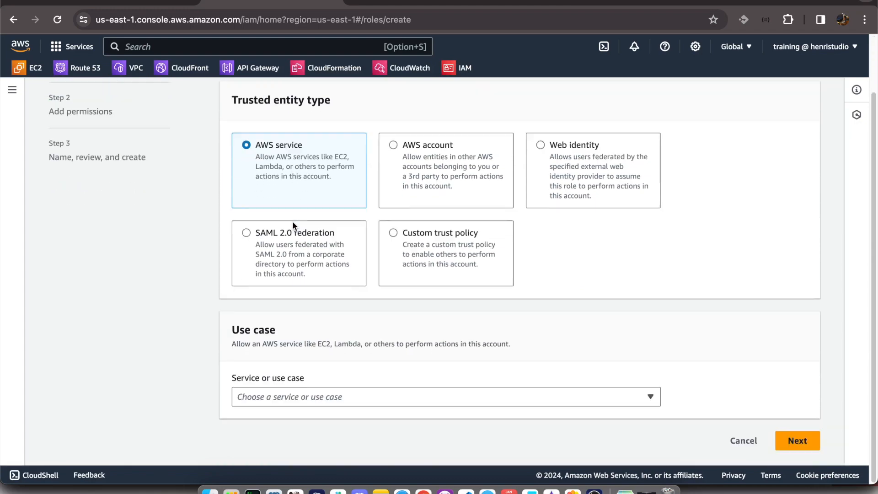
{"action": "left_click", "coordinate": [338, 400]}
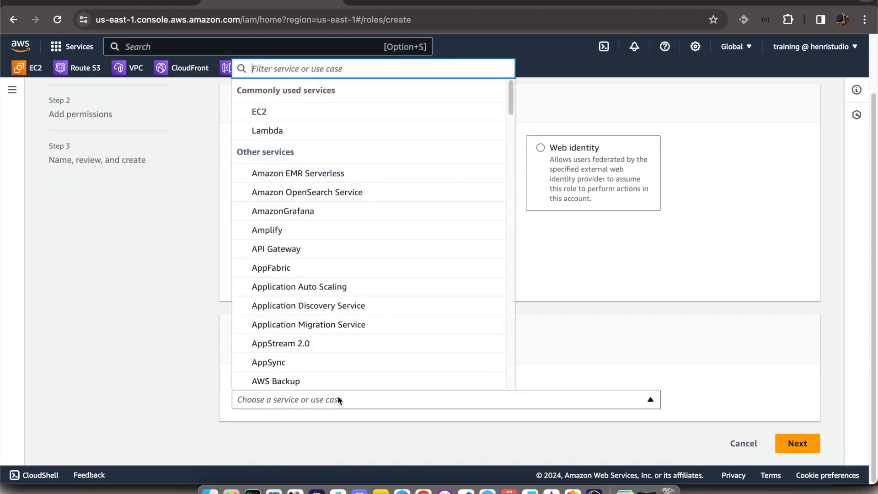
{"action": "left_click", "coordinate": [286, 115]}
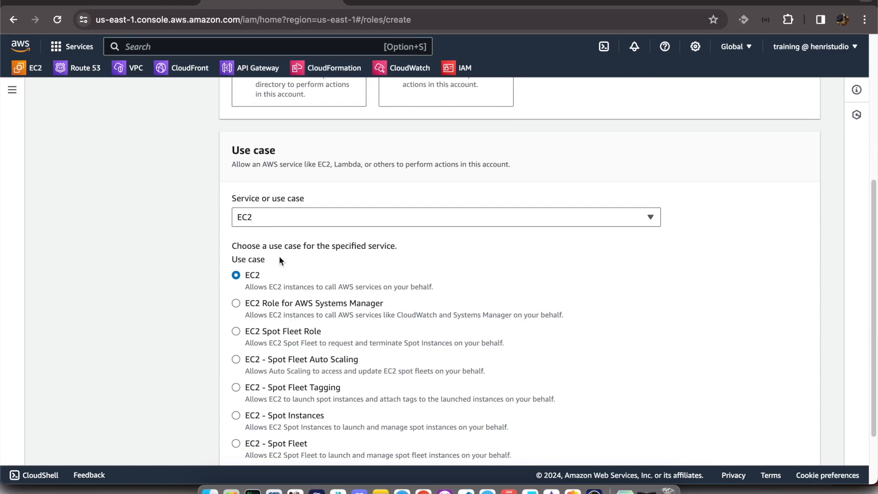
{"action": "scroll", "coordinate": [322, 277], "scroll_direction": "down", "scroll_amount": 1}
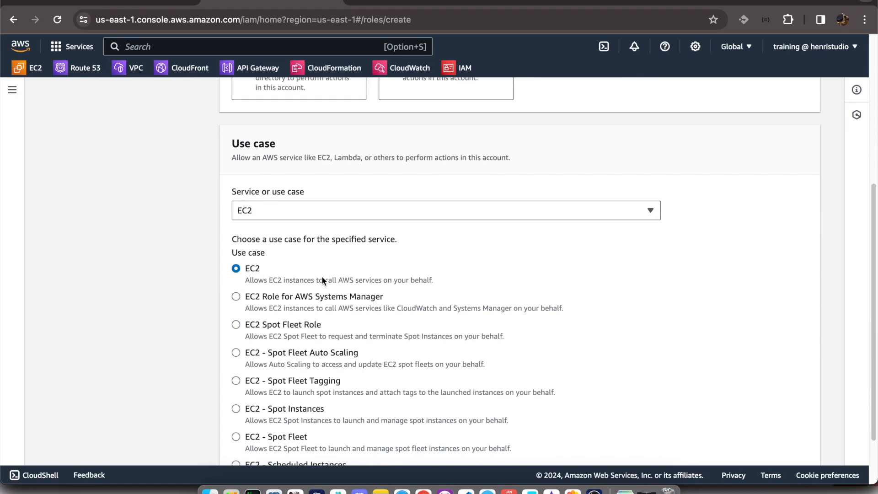
{"action": "scroll", "coordinate": [322, 277], "scroll_direction": "down", "scroll_amount": 3}
{"action": "left_click", "coordinate": [796, 446]}
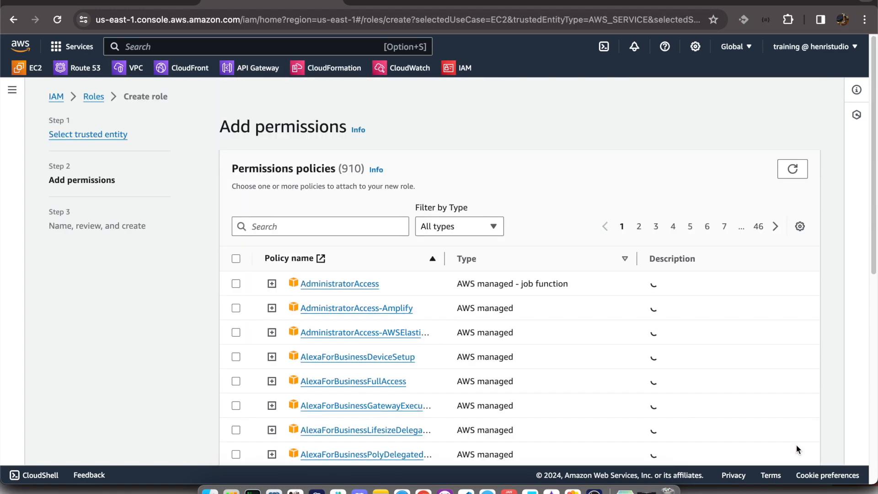
- Filter the permissions policies by "ssmmana", select AmazonSSMManagedInstanceCore for the role, and continue to the review
{"action": "left_click", "coordinate": [316, 221]}
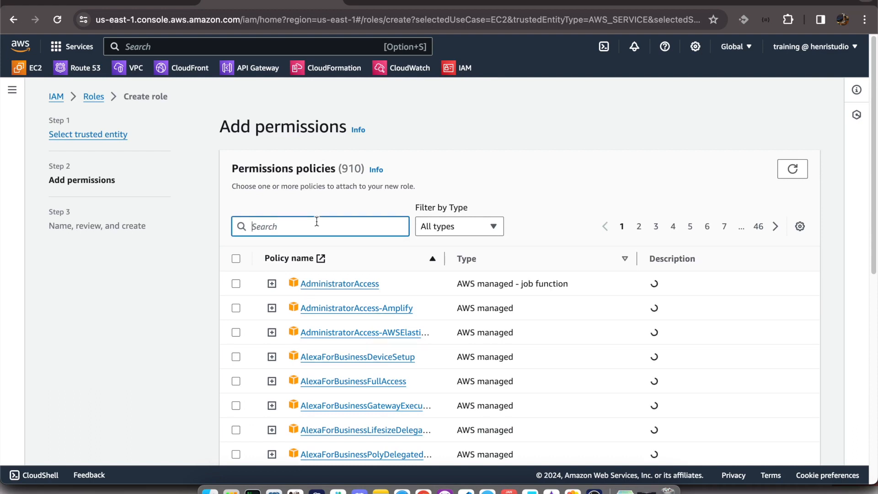
{"action": "type", "text": "ssm"}
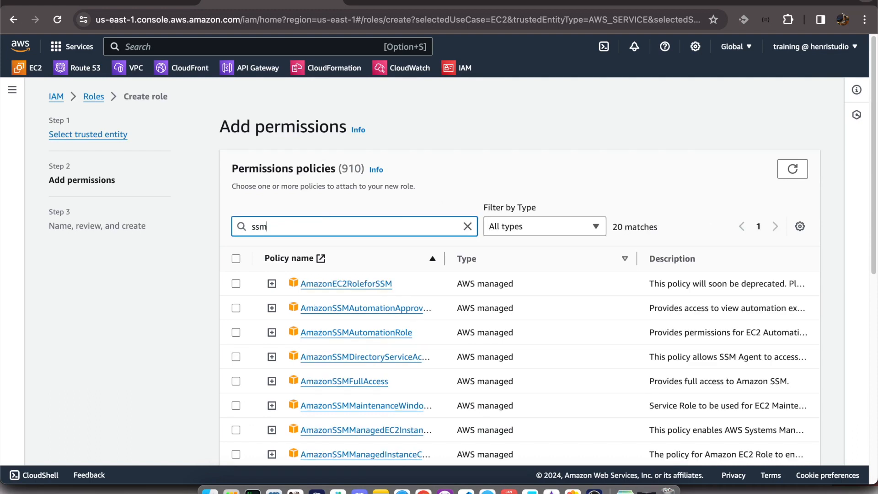
{"action": "type", "text": "mana"}
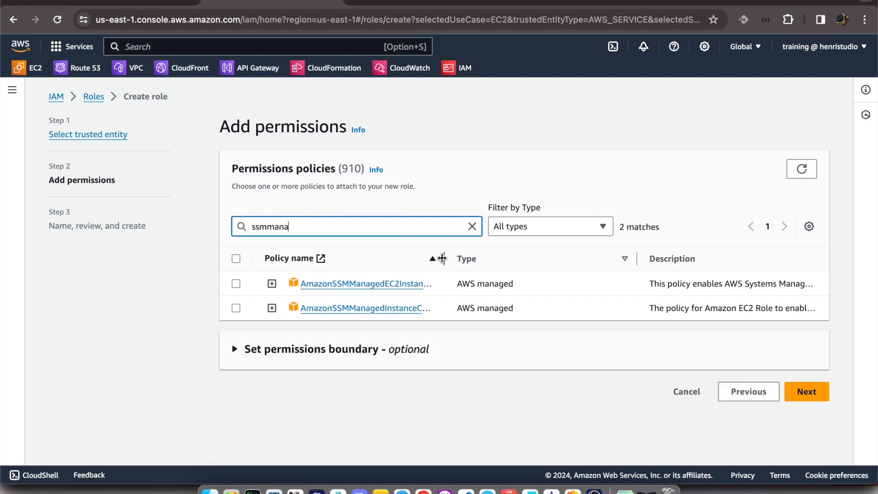
{"action": "left_click_drag", "start_coordinate": [444, 258], "coordinate": [483, 259]}
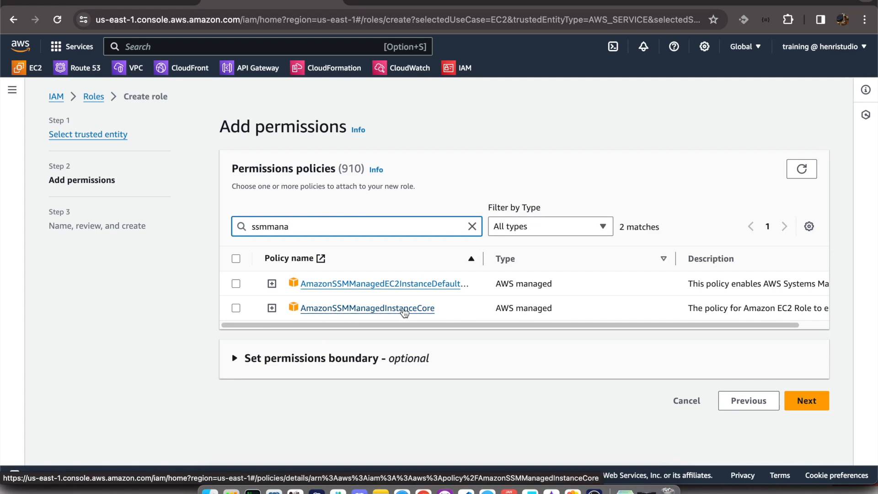
{"action": "left_click", "coordinate": [236, 308]}
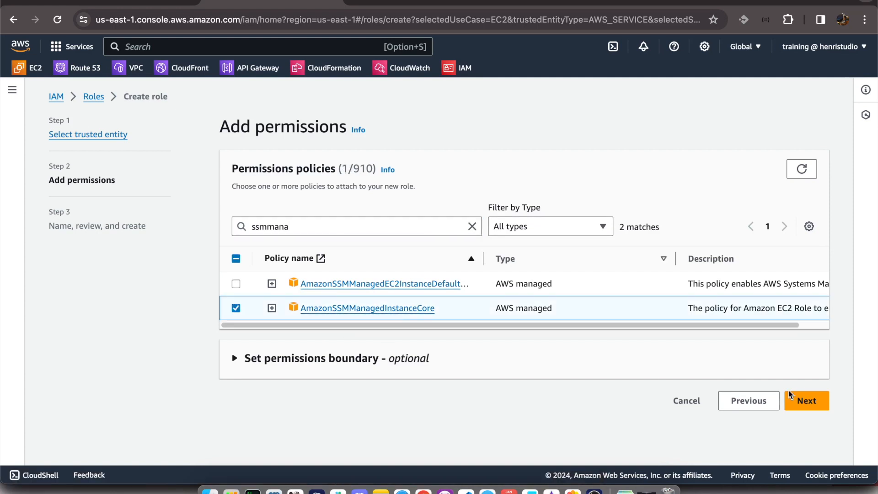
{"action": "left_click", "coordinate": [805, 401]}
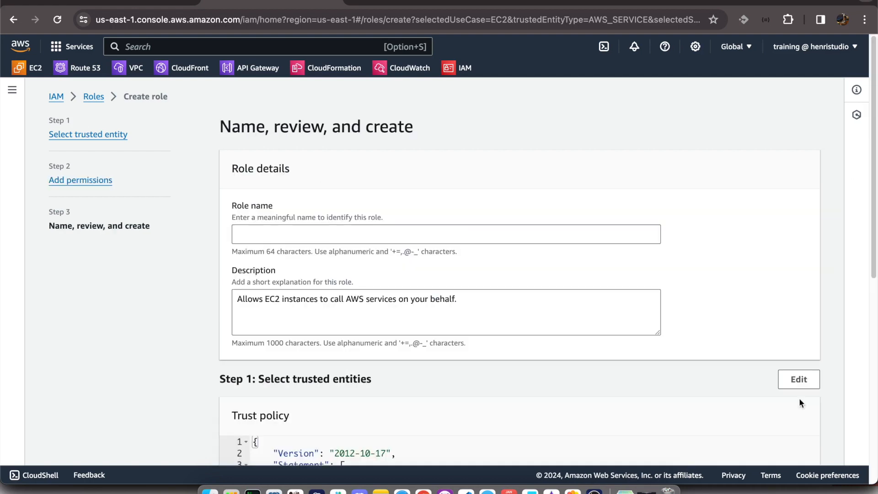
- Name the role SSMInstanceTest, review its trust policy and permissions summary, and create the role
{"action": "left_click", "coordinate": [319, 234]}
{"action": "type", "text": "SSMInstanceTest"}
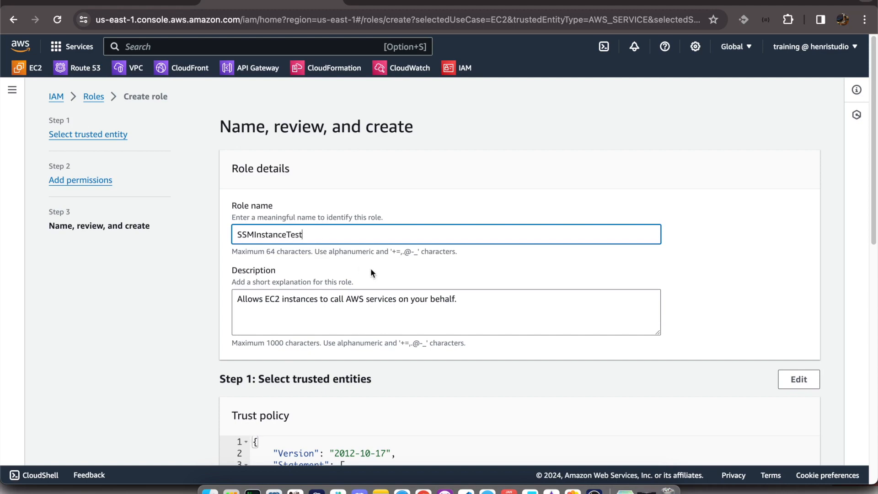
{"action": "scroll", "coordinate": [370, 270], "scroll_direction": "down", "scroll_amount": 10}
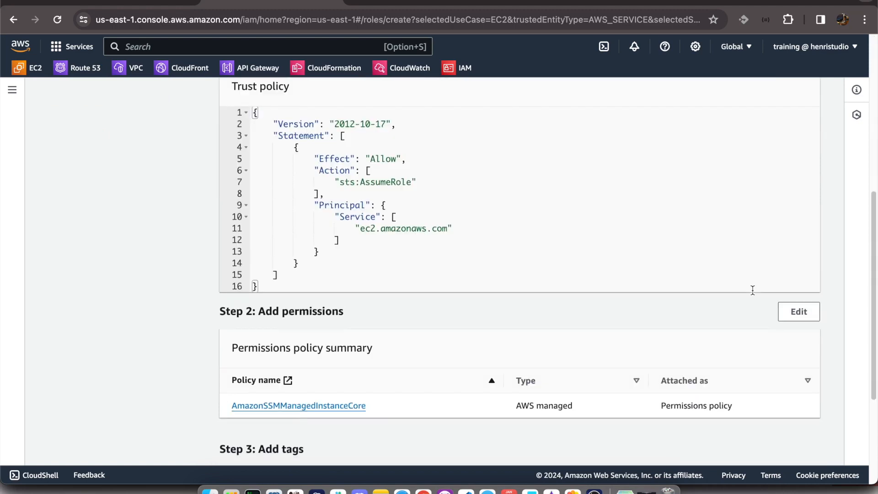
{"action": "scroll", "coordinate": [751, 290], "scroll_direction": "up", "scroll_amount": 4}
{"action": "left_click_drag", "start_coordinate": [358, 296], "coordinate": [447, 296]}
{"action": "scroll", "coordinate": [385, 336], "scroll_direction": "down", "scroll_amount": 2}
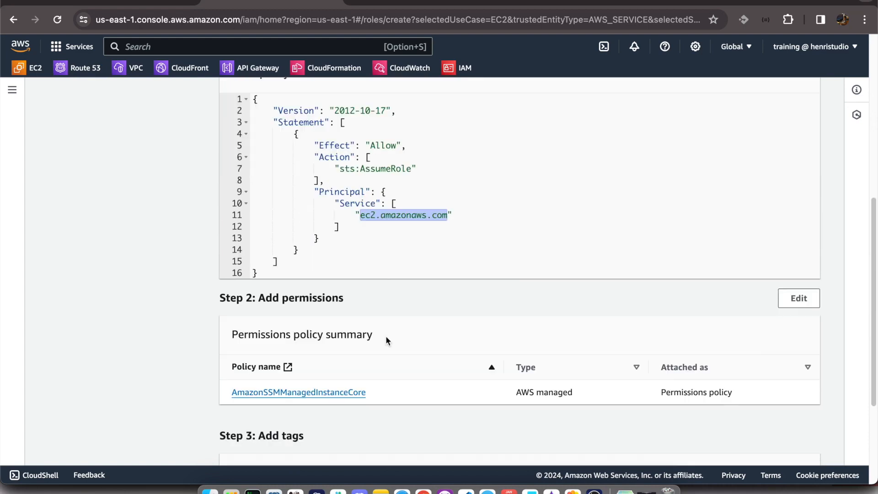
{"action": "scroll", "coordinate": [386, 336], "scroll_direction": "down", "scroll_amount": 2}
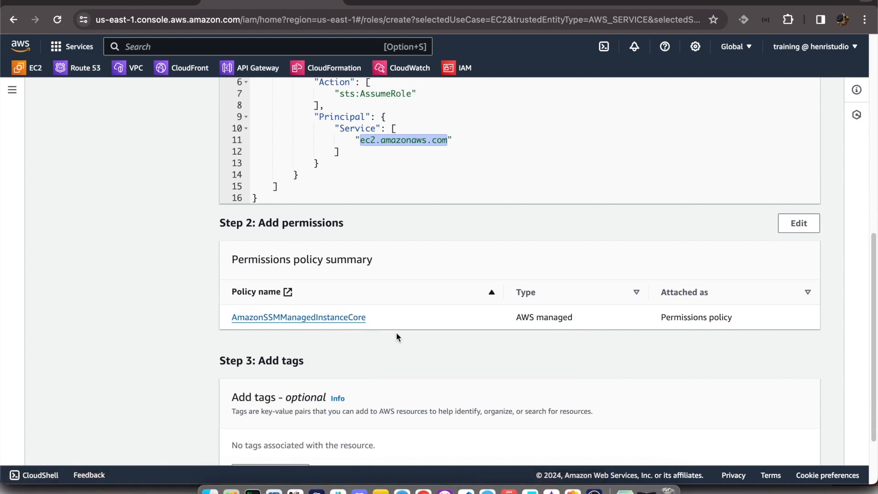
{"action": "scroll", "coordinate": [396, 334], "scroll_direction": "down", "scroll_amount": 2}
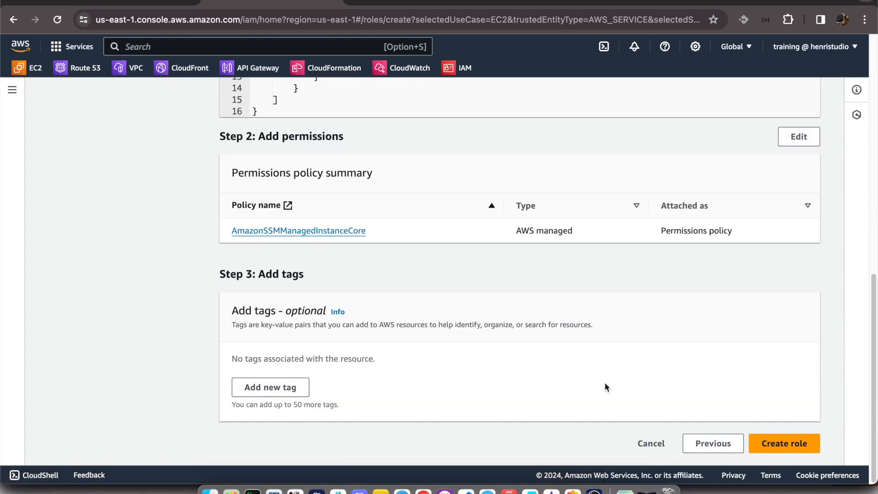
{"action": "left_click", "coordinate": [783, 442]}
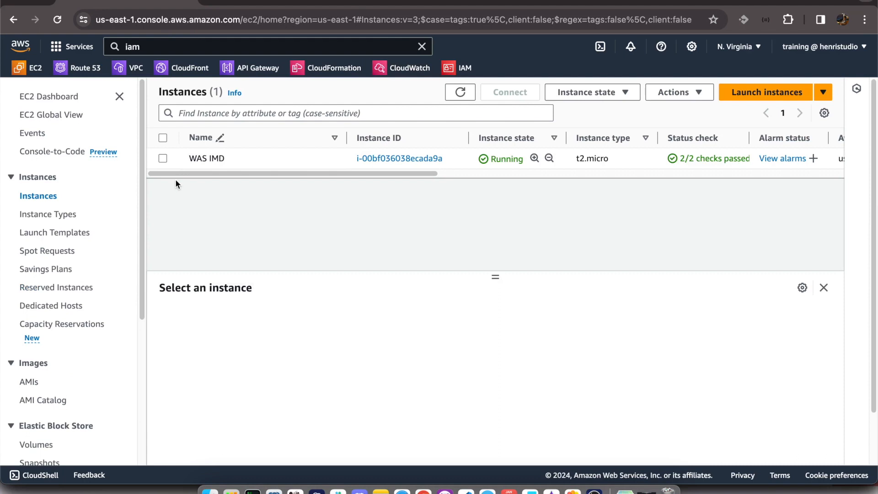
- Attach the SSMInstanceTest IAM role to the WAS IMD EC2 instance
{"action": "left_click", "coordinate": [163, 159]}
{"action": "left_click", "coordinate": [673, 92]}
{"action": "mouse_move", "coordinate": [684, 208]}
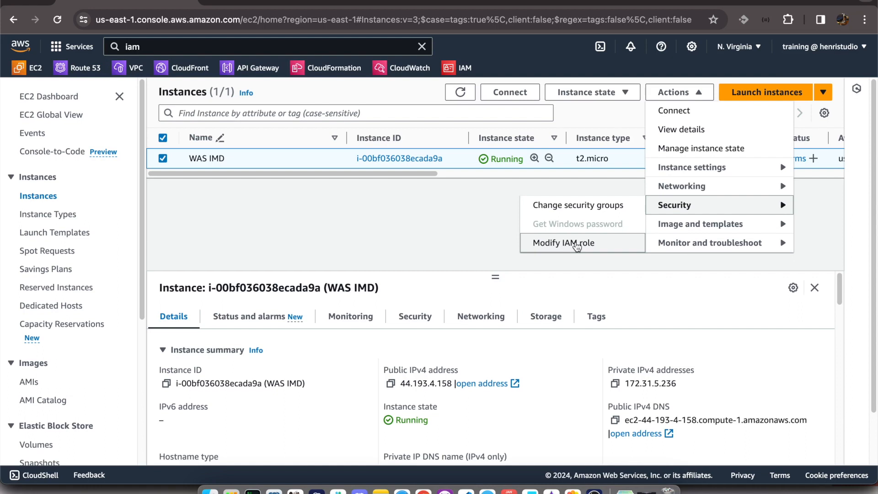
{"action": "left_click", "coordinate": [565, 243]}
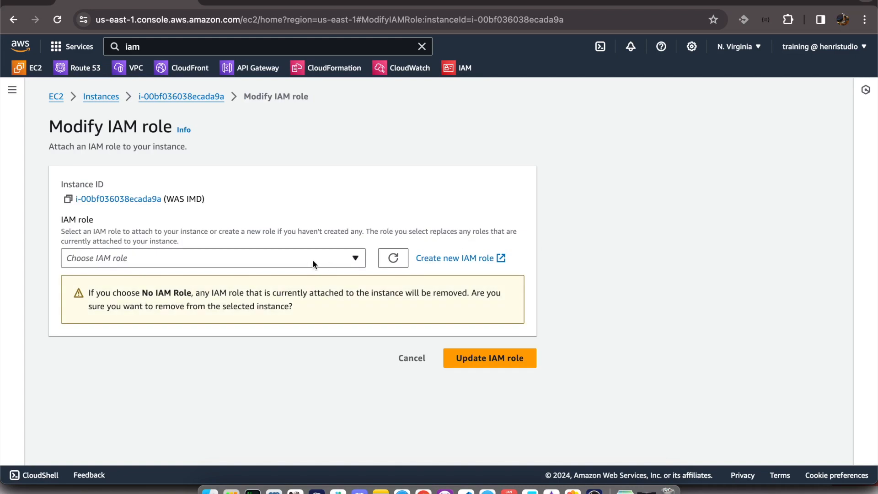
{"action": "left_click", "coordinate": [277, 259]}
{"action": "type", "text": "TEst"}
{"action": "key", "text": "BackSpace"}
{"action": "key", "text": "BackSpace"}
{"action": "key", "text": "BackSpace"}
{"action": "type", "text": "est"}
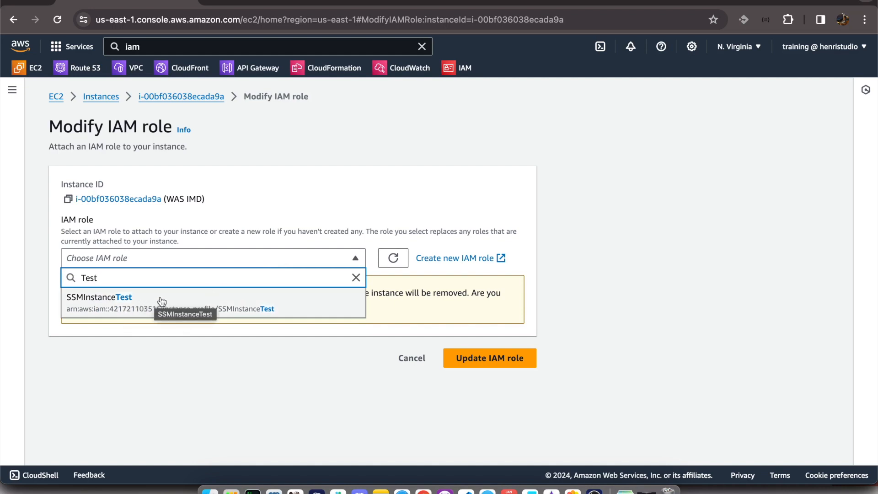
{"action": "left_click", "coordinate": [78, 299]}
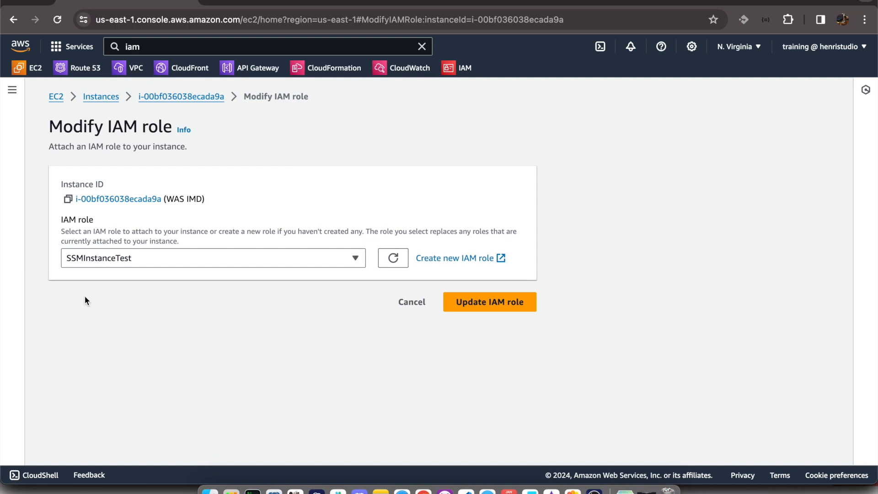
{"action": "left_click", "coordinate": [488, 302]}
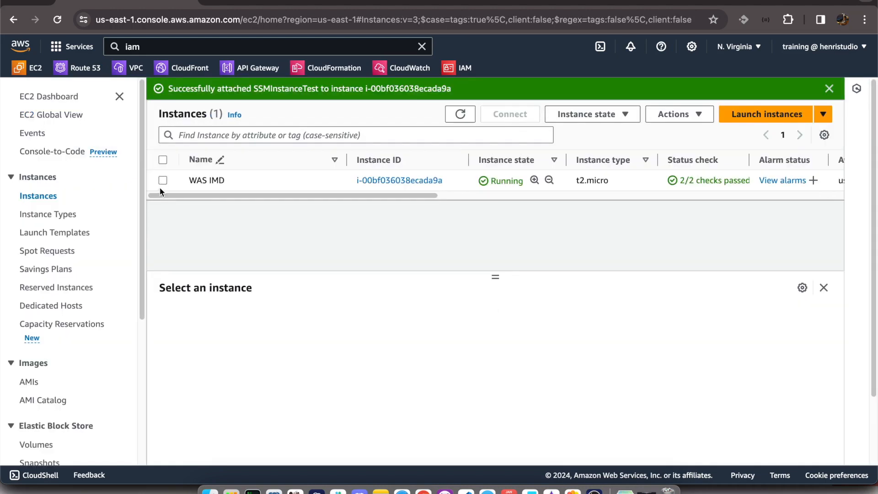
- Open the Session Manager connection options for the WAS IMD instance and reload the page
{"action": "left_click", "coordinate": [163, 180]}
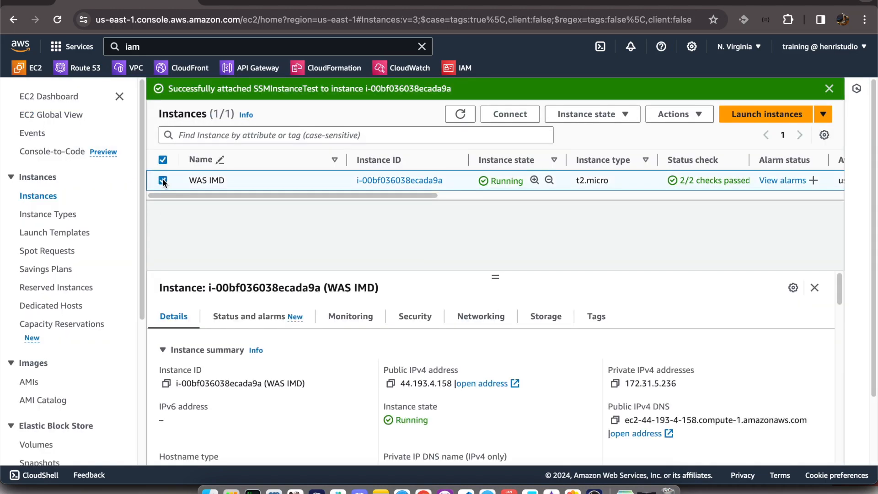
{"action": "left_click", "coordinate": [508, 114]}
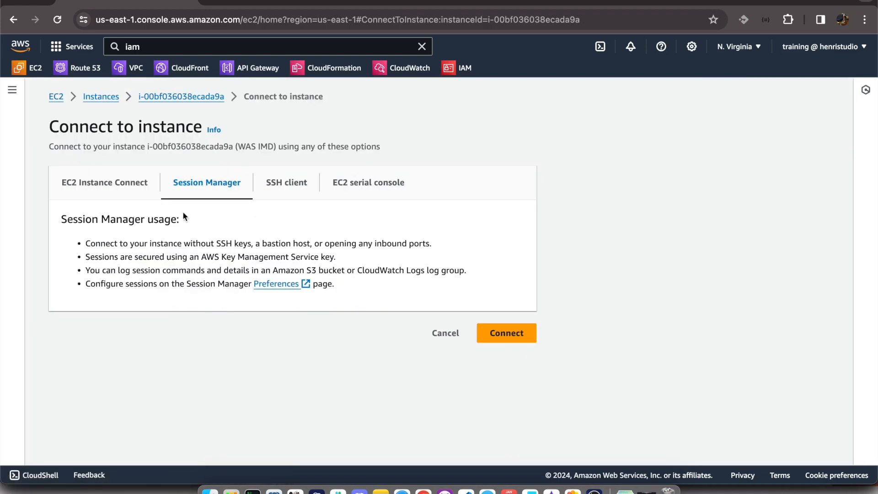
{"action": "left_click", "coordinate": [58, 20]}
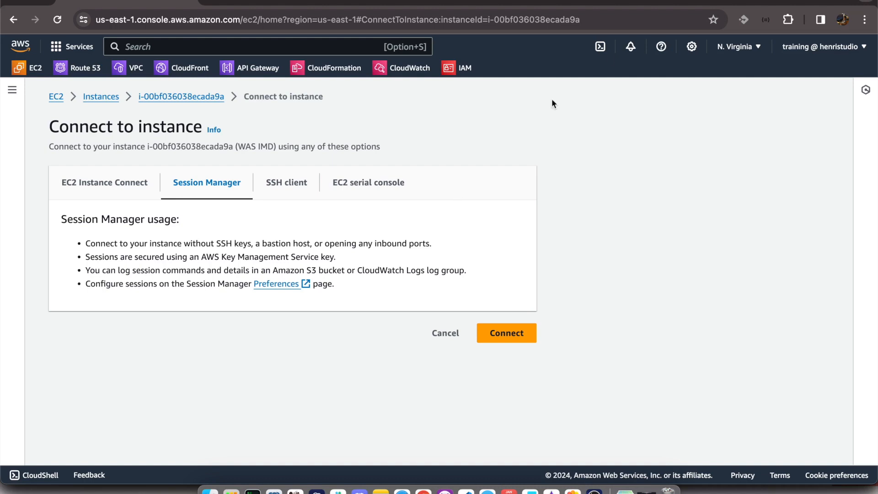
- Search the web for "ssm agent installation" and open the AWS guide on manually installing SSM Agent on Linux EC2 instances
{"action": "key", "text": "super+t"}
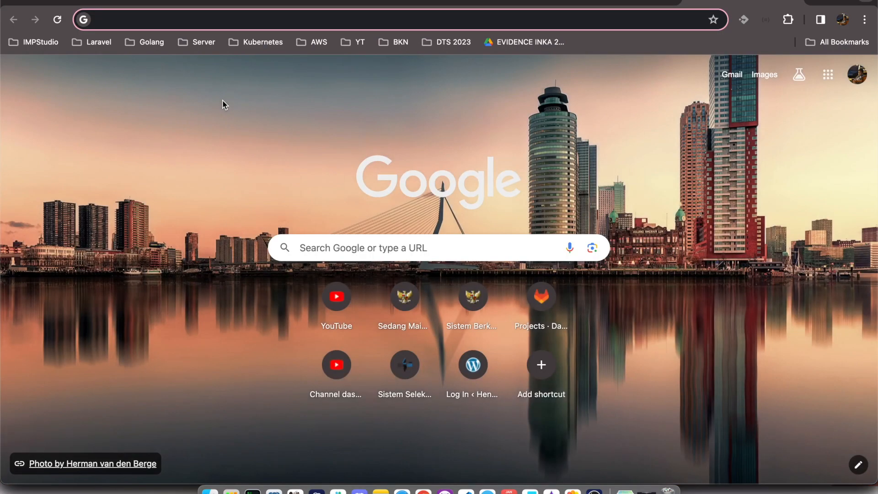
{"action": "type", "text": "ssm agent installation"}
{"action": "key", "text": "Return"}
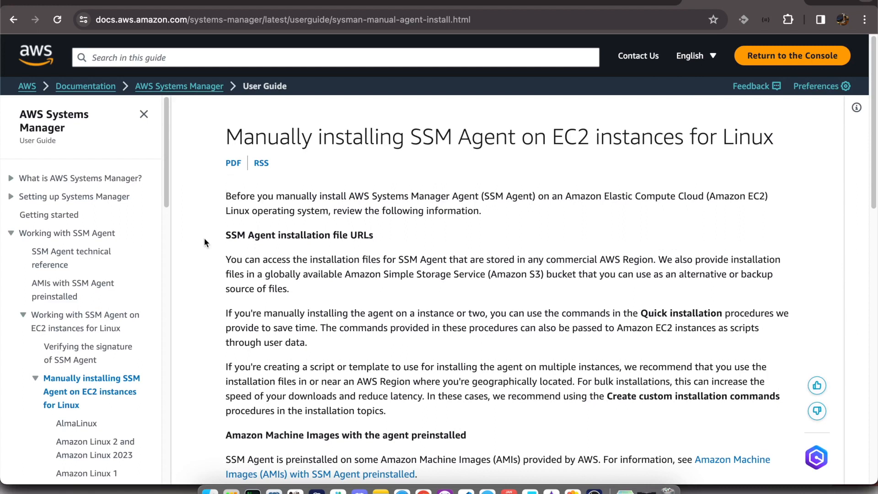
- Open the AWS page on AMIs with SSM Agent preinstalled and examine the Amazon Linux 2023 and Ubuntu Server entries
{"action": "left_click_drag", "start_coordinate": [349, 196], "coordinate": [479, 194]}
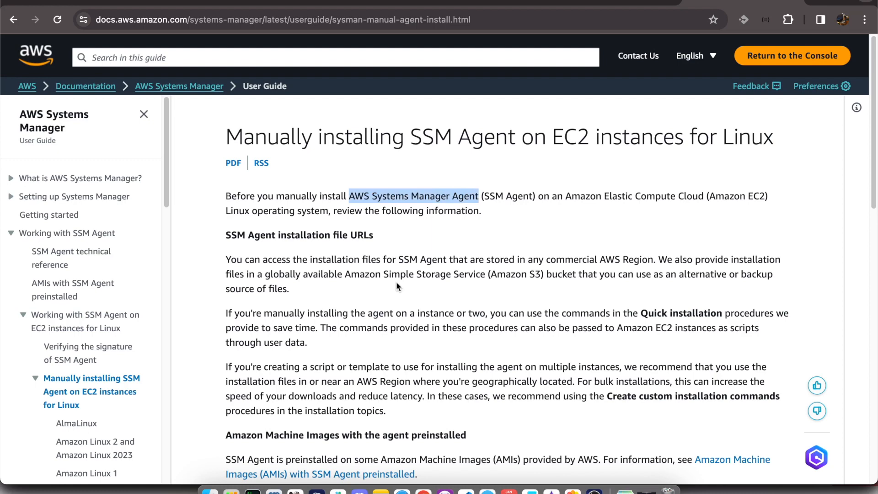
{"action": "scroll", "coordinate": [397, 285], "scroll_direction": "down", "scroll_amount": 5}
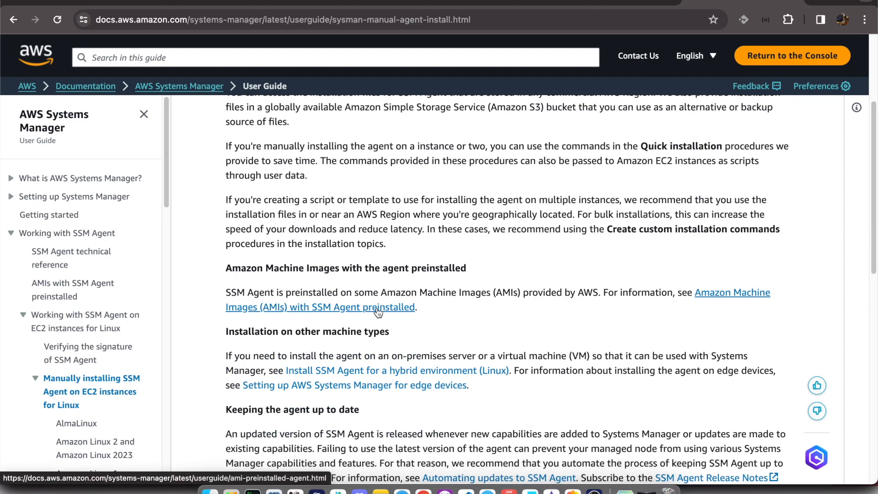
{"action": "left_click", "coordinate": [378, 308]}
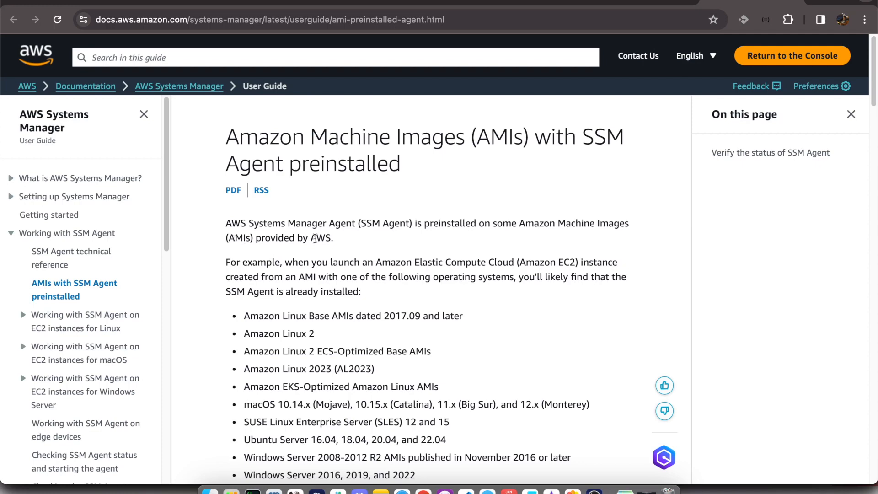
{"action": "scroll", "coordinate": [200, 331], "scroll_direction": "down", "scroll_amount": 3}
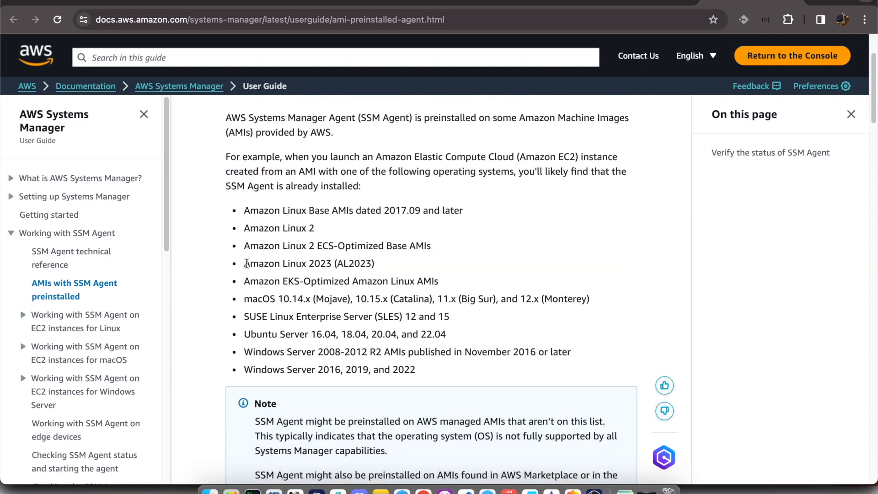
{"action": "left_click_drag", "start_coordinate": [244, 263], "coordinate": [382, 266]}
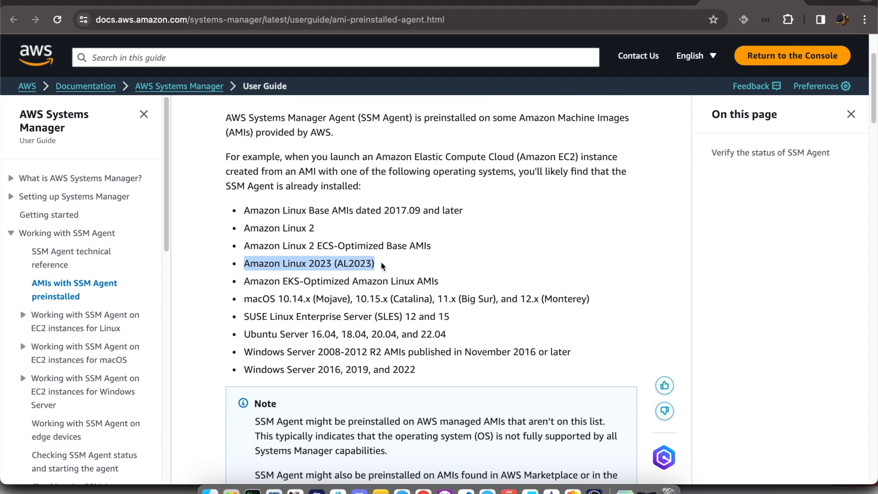
{"action": "left_click_drag", "start_coordinate": [250, 335], "coordinate": [451, 335]}
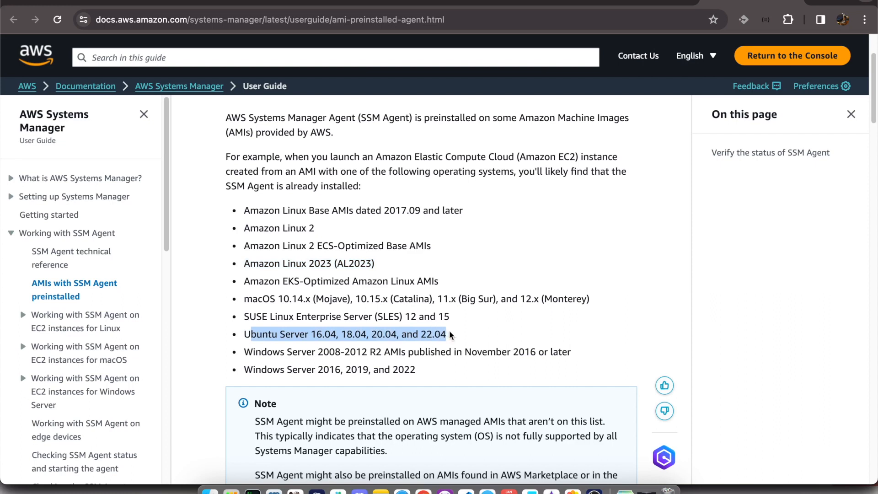
{"action": "left_click", "coordinate": [451, 335]}
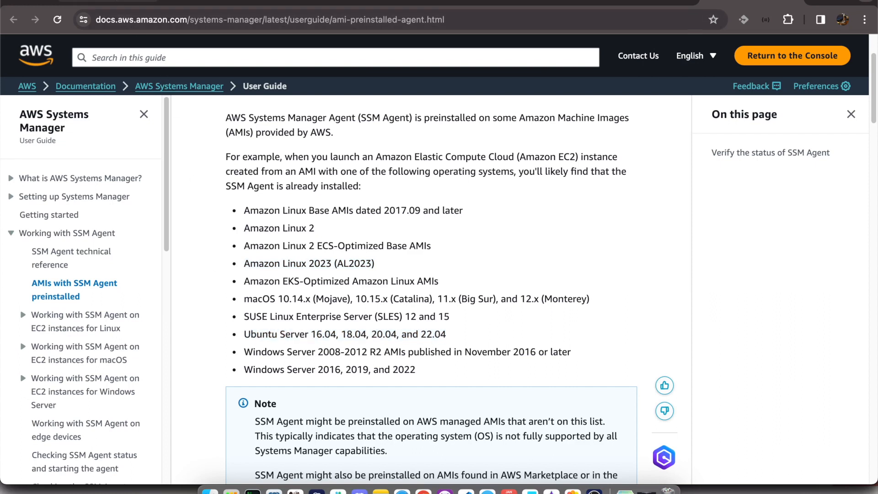
- Check the WAS IMD instance summary in the EC2 console and open the manual SSM Agent installation guide for Rocky Linux
{"action": "left_click", "coordinate": [107, 2]}
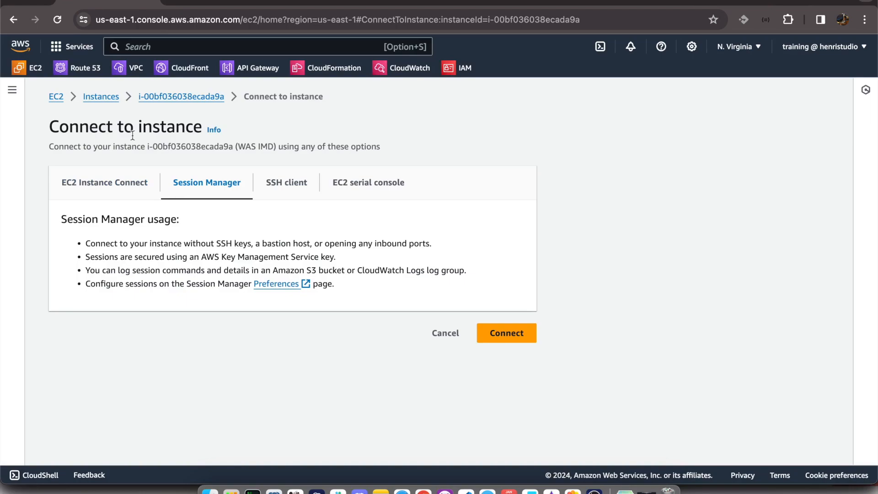
{"action": "left_click", "coordinate": [161, 95]}
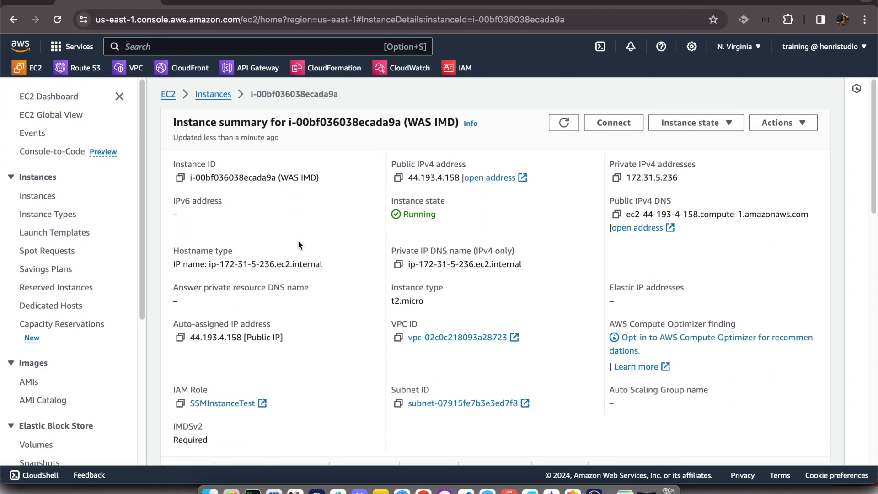
{"action": "left_click", "coordinate": [647, 2]}
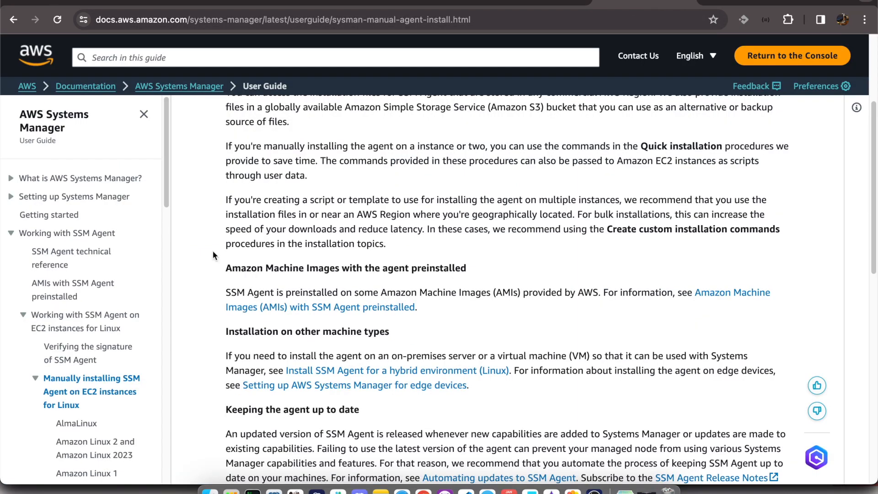
{"action": "scroll", "coordinate": [130, 337], "scroll_direction": "down", "scroll_amount": 3}
{"action": "scroll", "coordinate": [131, 337], "scroll_direction": "down", "scroll_amount": 2}
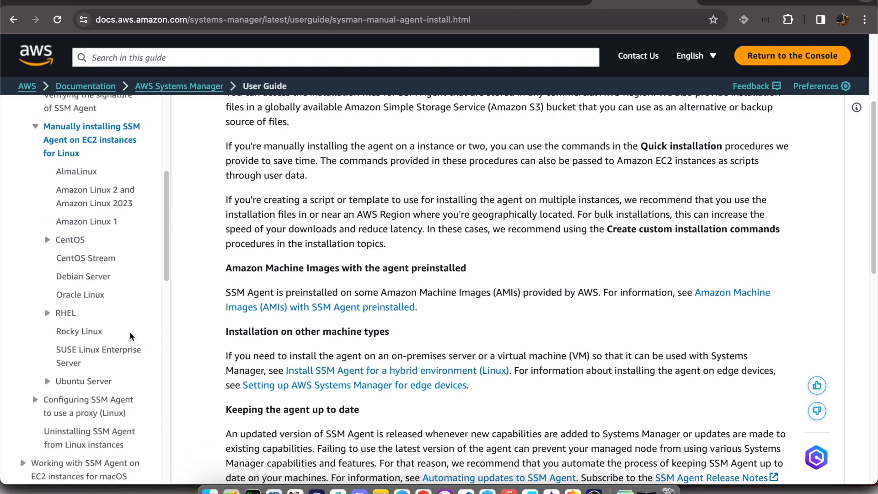
{"action": "left_click", "coordinate": [88, 333]}
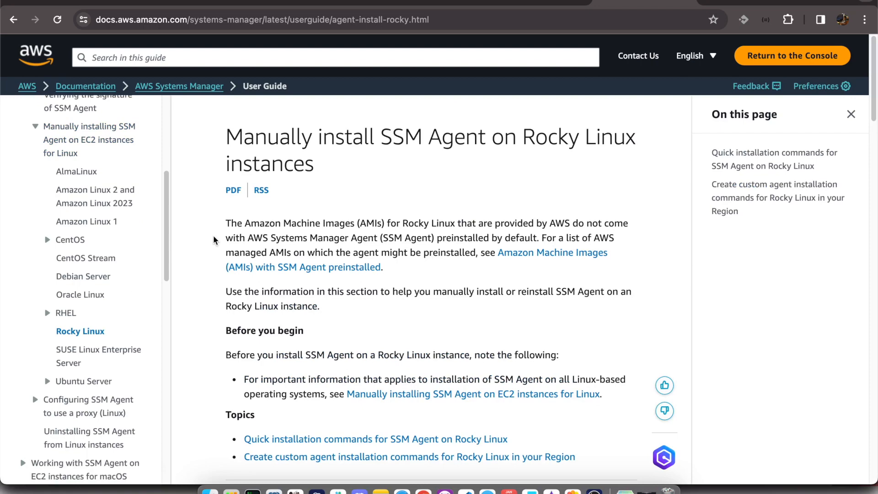
{"action": "scroll", "coordinate": [213, 240], "scroll_direction": "down", "scroll_amount": 3}
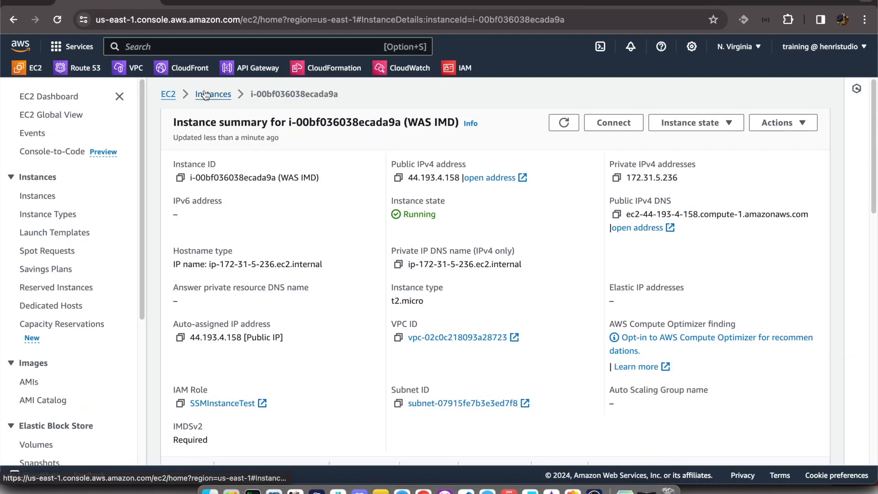
- Start a Session Manager session on the WAS IMD instance from the EC2 instances list
{"action": "left_click", "coordinate": [205, 95]}
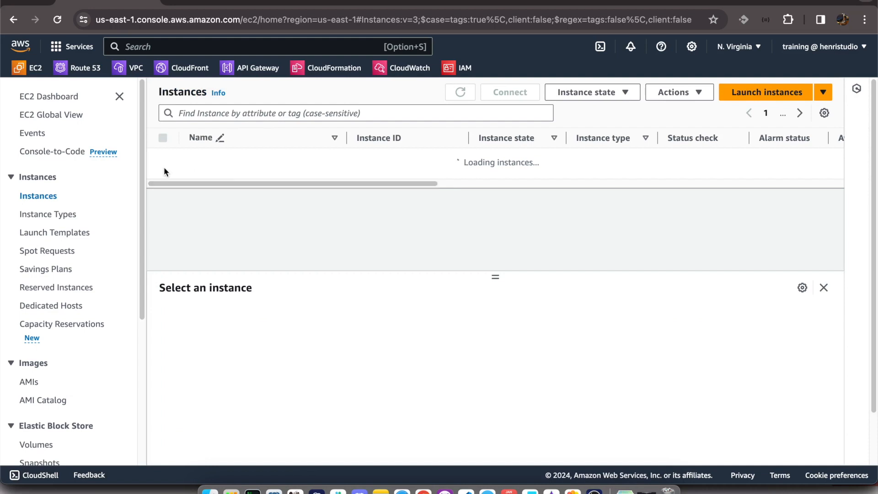
{"action": "left_click", "coordinate": [161, 159]}
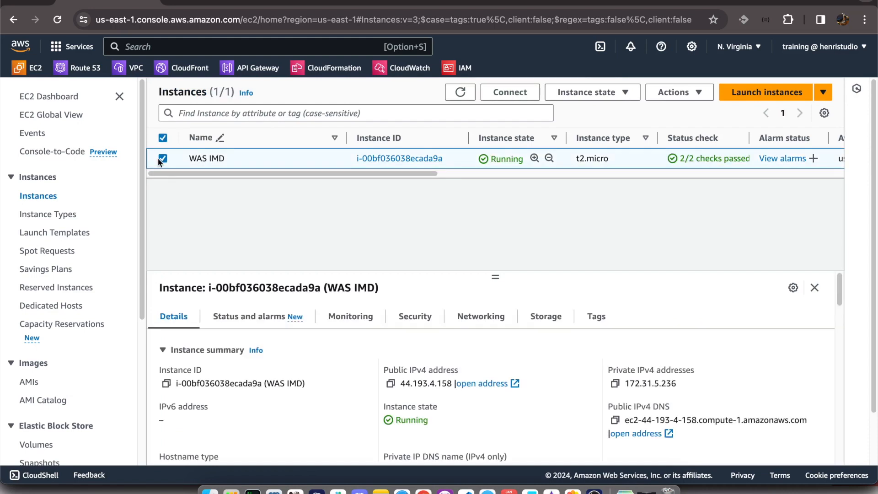
{"action": "left_click", "coordinate": [510, 91]}
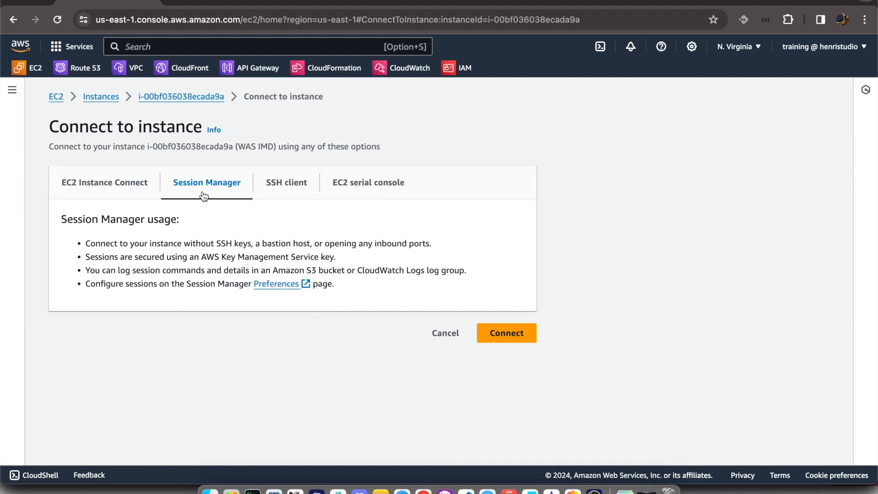
{"action": "left_click", "coordinate": [502, 336]}
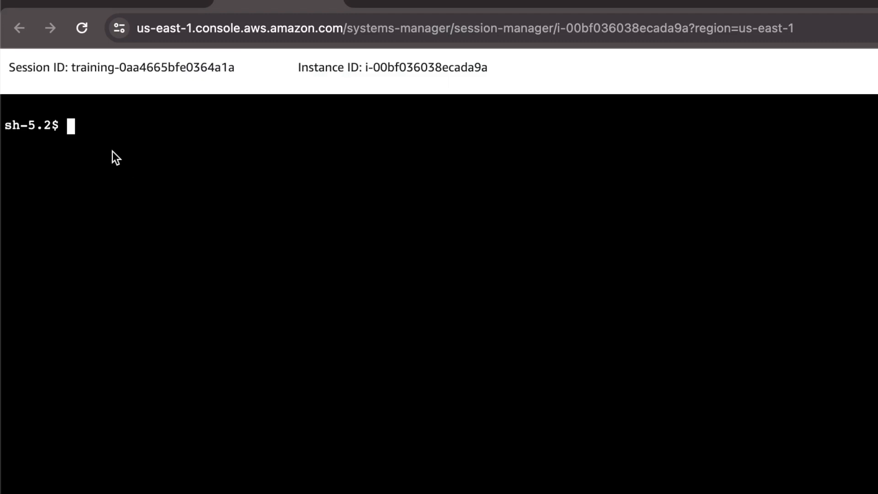
- Run whoami and cat /etc/os-release in the session to identify the logged-in user and the operating system
{"action": "type", "text": "who"}
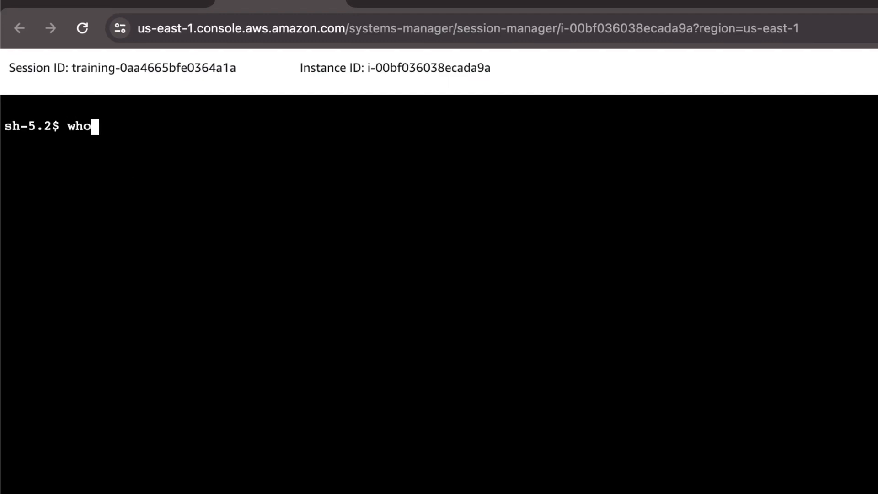
{"action": "type", "text": "ami"}
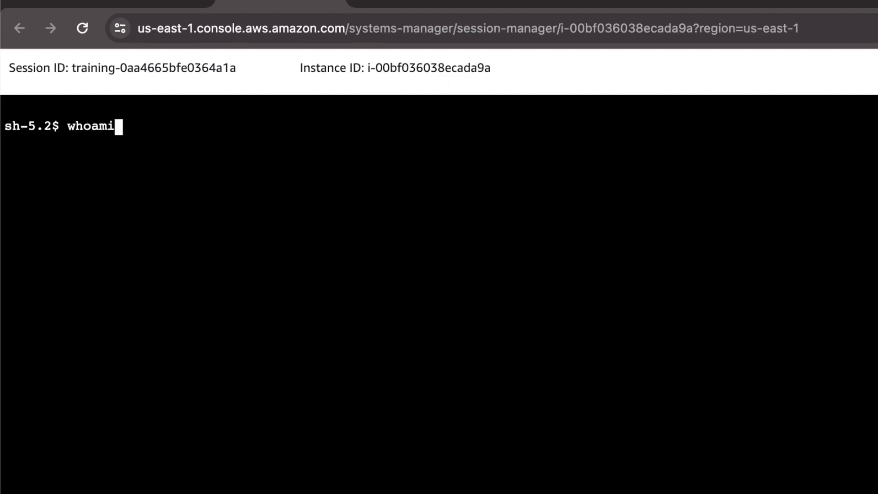
{"action": "key", "text": "Return"}
{"action": "type", "text": "cat /ets"}
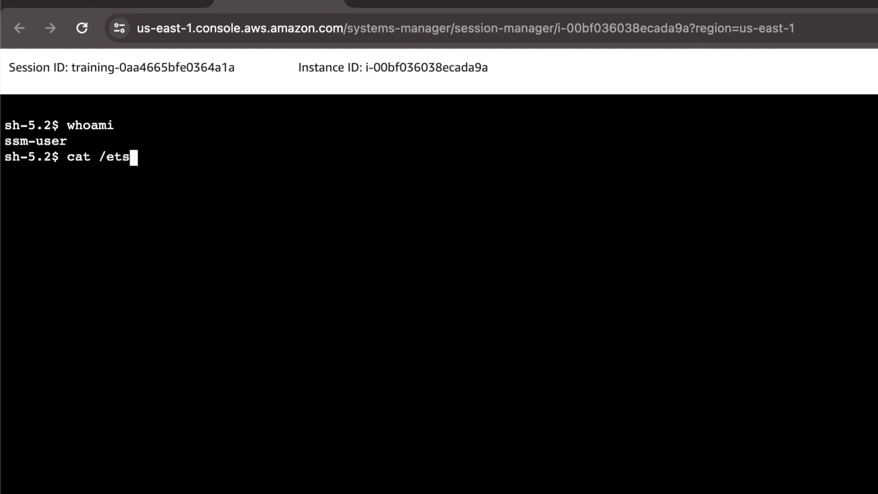
{"action": "key", "text": "BackSpace"}
{"action": "type", "text": "c/os-release"}
{"action": "key", "text": "Return"}
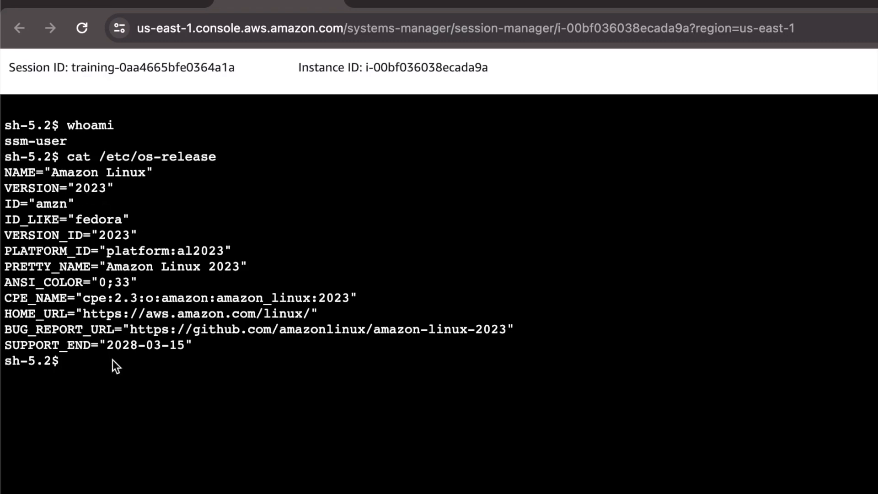
- Run top in the session to view the instance's running processes, and quit it to return to the shell prompt
{"action": "type", "text": "top"}
{"action": "key", "text": "Return"}
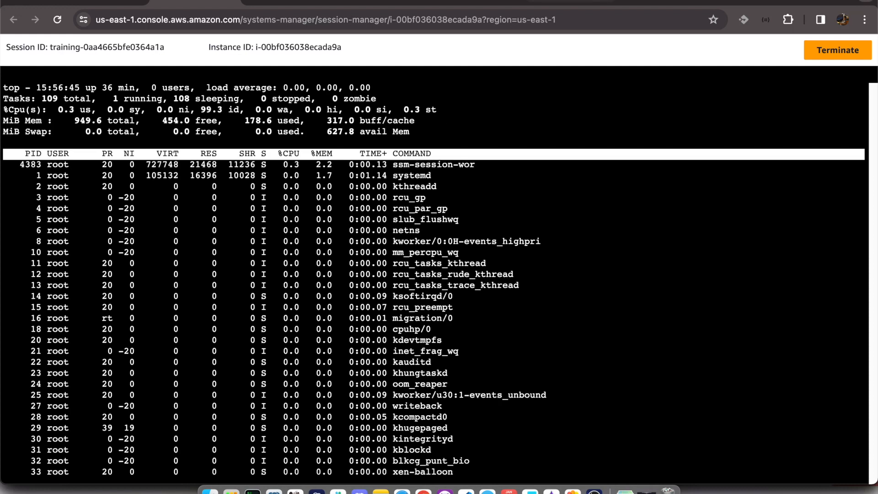
{"action": "left_click", "coordinate": [665, 1]}
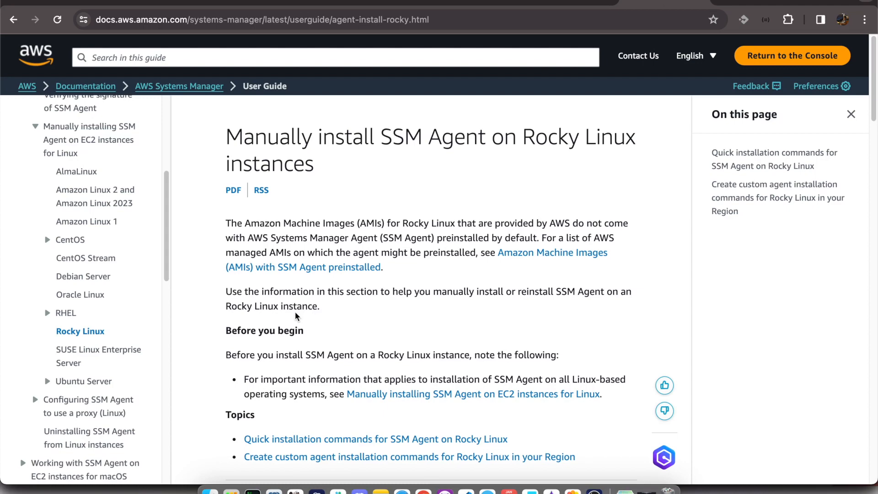
{"action": "left_click", "coordinate": [203, 1]}
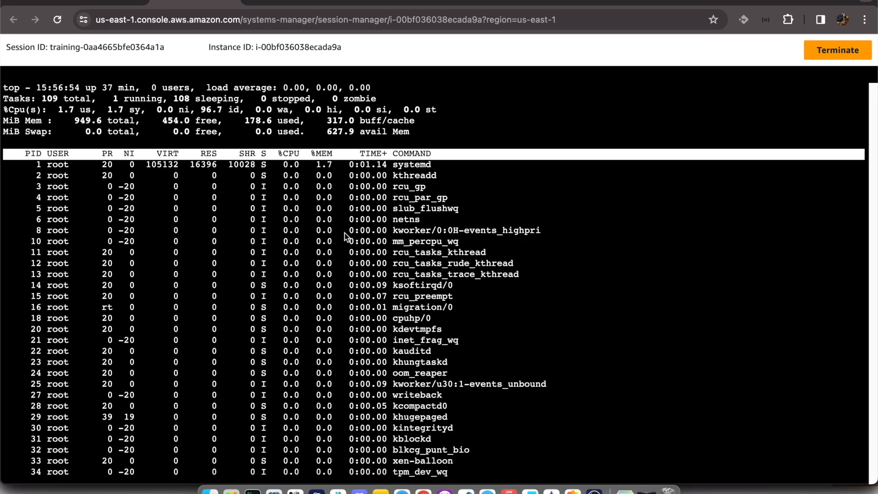
{"action": "key", "text": "q"}
{"action": "key", "text": "Return"}
{"action": "key", "text": "Return"}
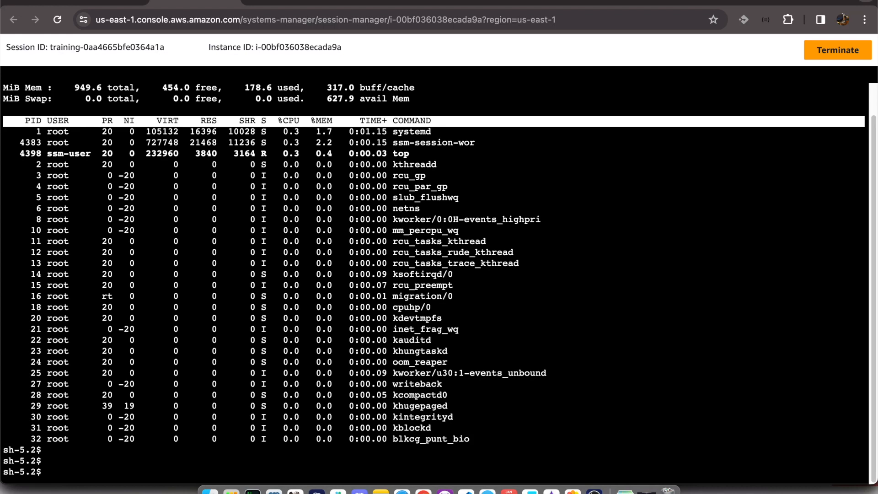
- Select the WAS IMD instance in the EC2 instances list and examine its status, public IPv4, monitoring and security group columns
{"action": "left_click", "coordinate": [103, 2]}
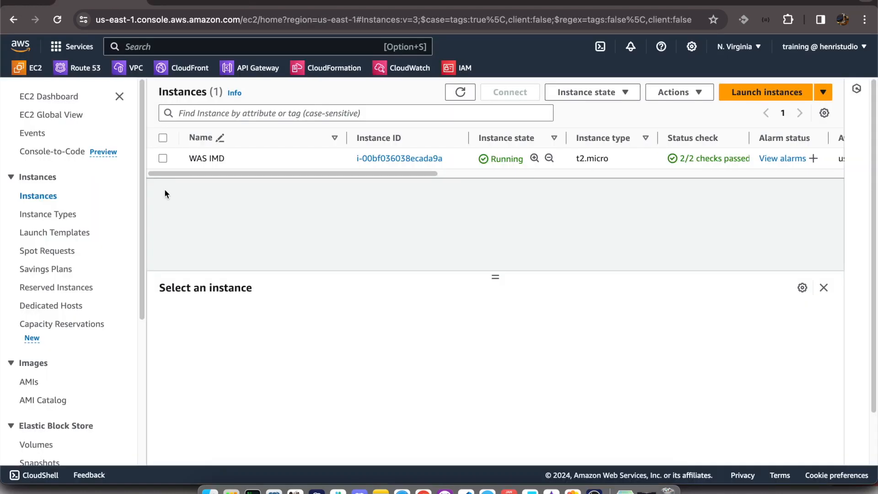
{"action": "left_click", "coordinate": [162, 157]}
{"action": "scroll", "coordinate": [586, 159], "scroll_direction": "right", "scroll_amount": 10}
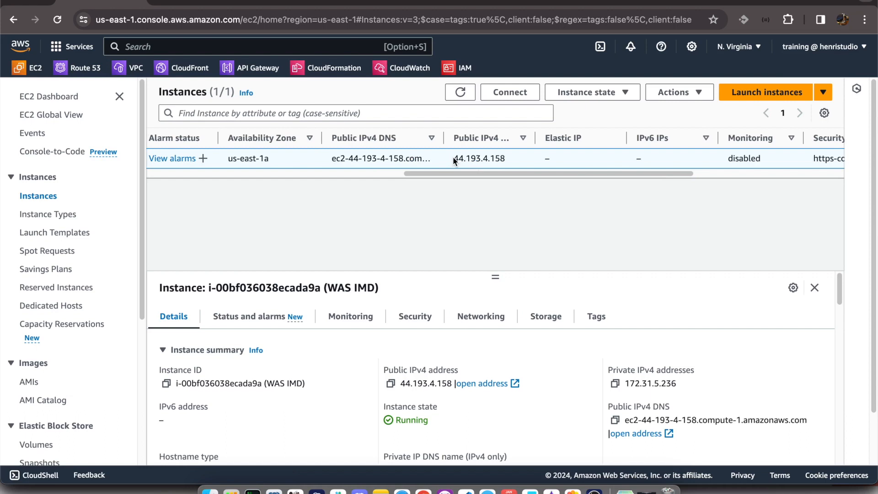
{"action": "scroll", "coordinate": [454, 160], "scroll_direction": "left", "scroll_amount": 10}
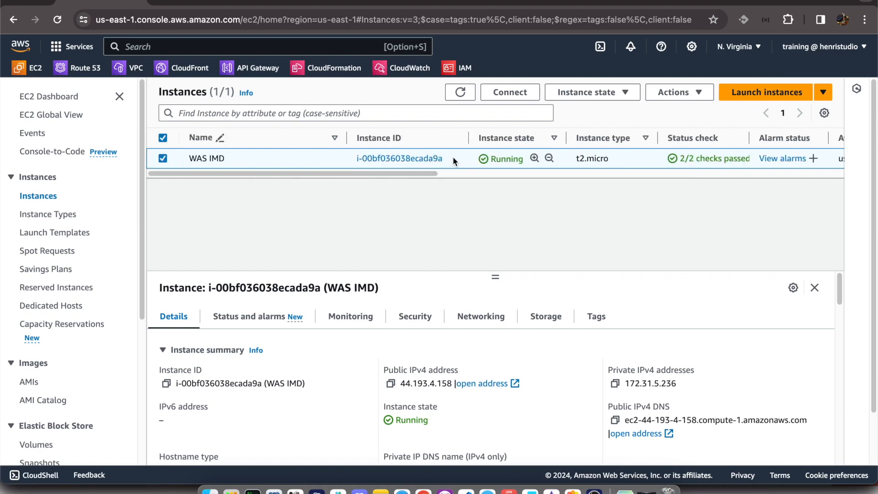
{"action": "scroll", "coordinate": [454, 160], "scroll_direction": "right", "scroll_amount": 5}
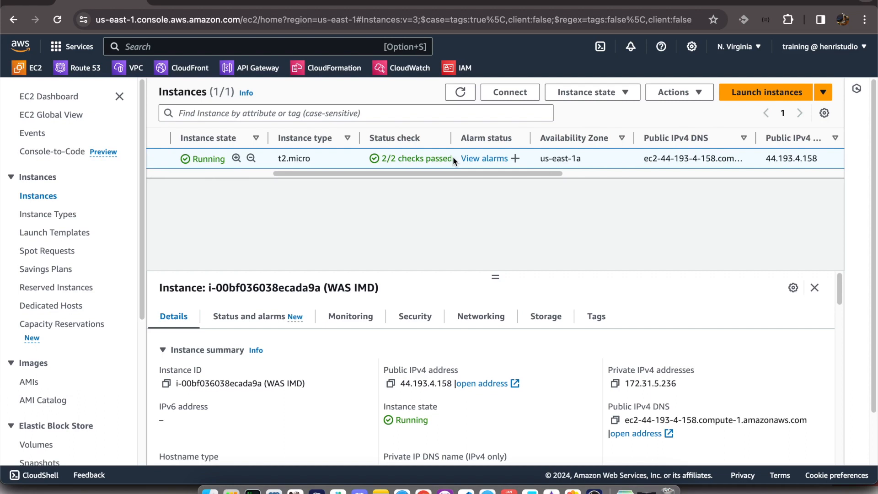
{"action": "scroll", "coordinate": [454, 161], "scroll_direction": "right", "scroll_amount": 5}
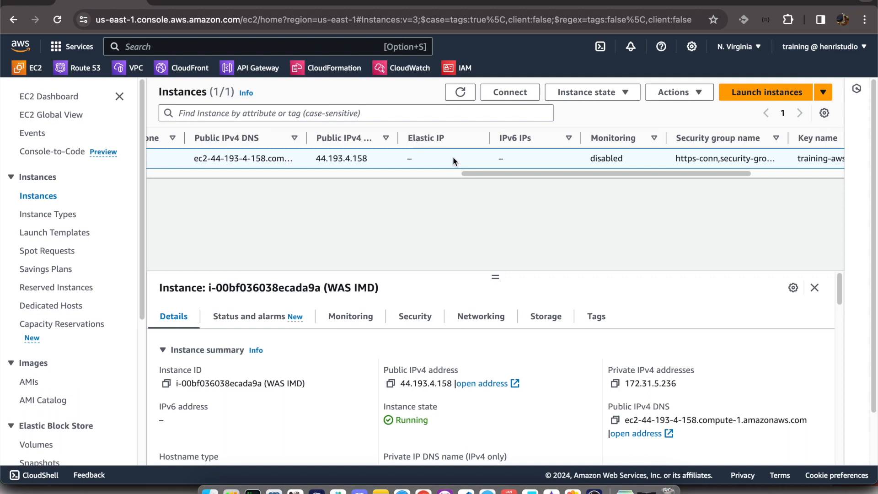
{"action": "left_click_drag", "start_coordinate": [481, 173], "coordinate": [169, 174]}
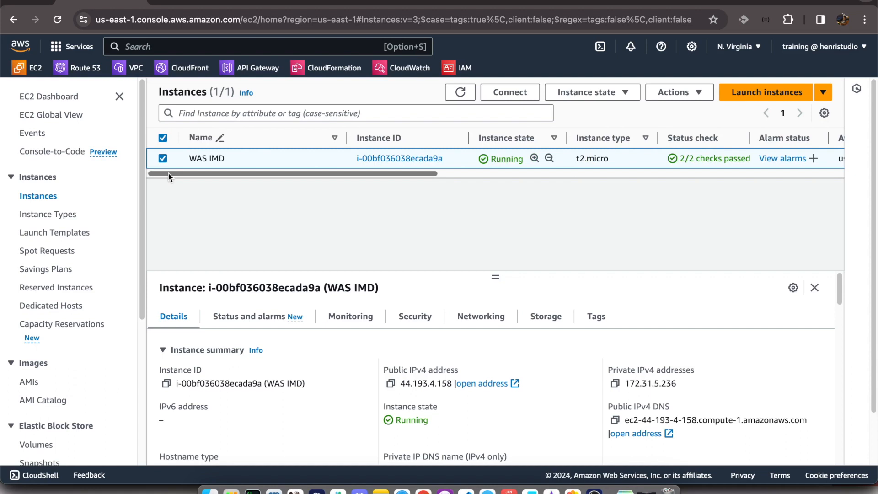
- Read the Session Manager usage notes in the WAS IMD connection options, covering encryption, logging and preferences, and return to the instances list
{"action": "left_click", "coordinate": [504, 95]}
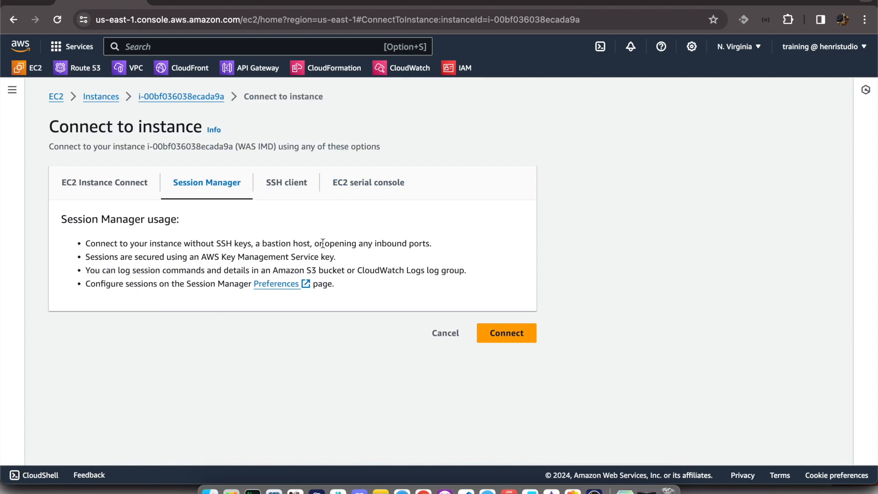
{"action": "left_click_drag", "start_coordinate": [105, 256], "coordinate": [331, 256]}
{"action": "left_click_drag", "start_coordinate": [118, 270], "coordinate": [470, 274]}
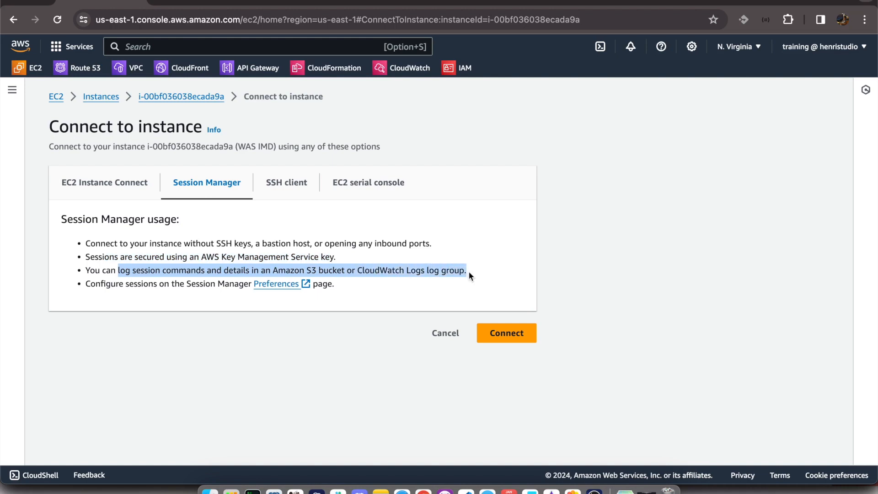
{"action": "left_click", "coordinate": [209, 286]}
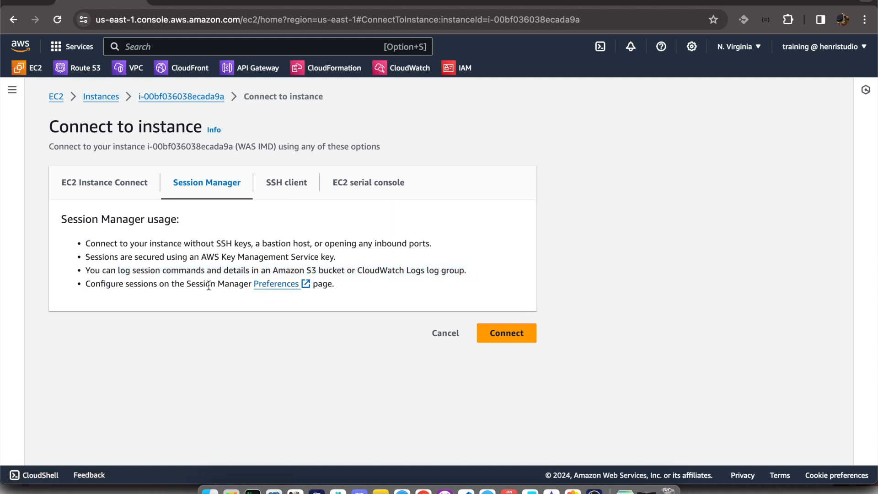
{"action": "left_click_drag", "start_coordinate": [187, 284], "coordinate": [252, 283]}
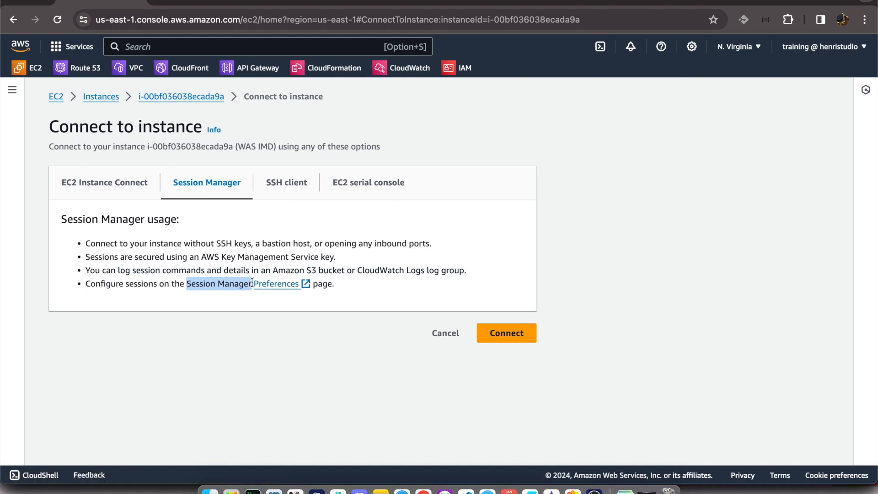
{"action": "left_click", "coordinate": [99, 97]}
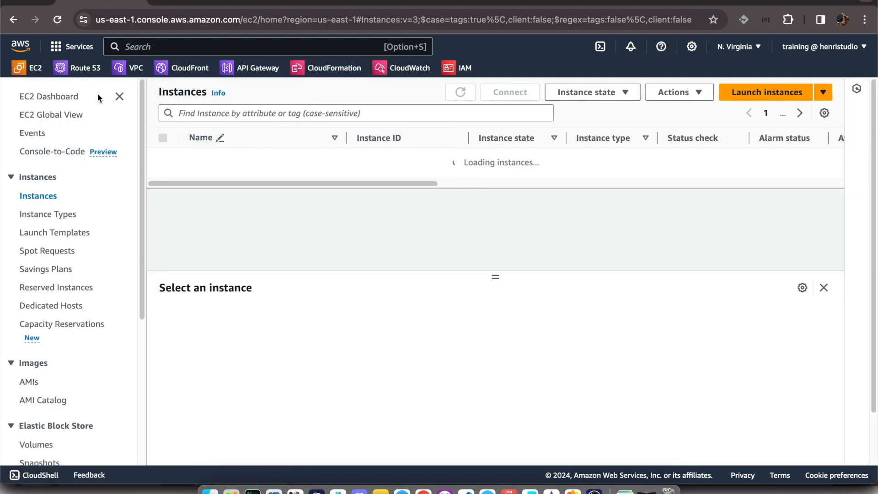